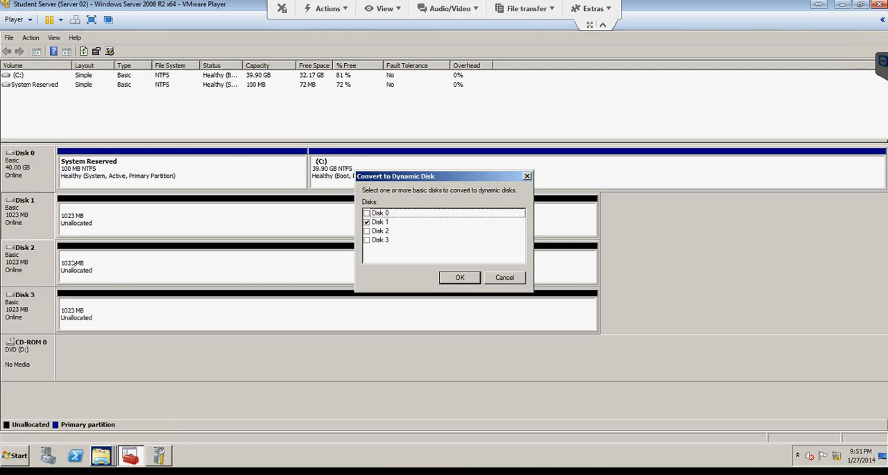
# Step: Convert Disk 1, Disk 2 and Disk 3 to dynamic disks, leaving Disk 0 out of the conversion
pyautogui.moveTo(387, 177); pyautogui.dragTo(311, 209)
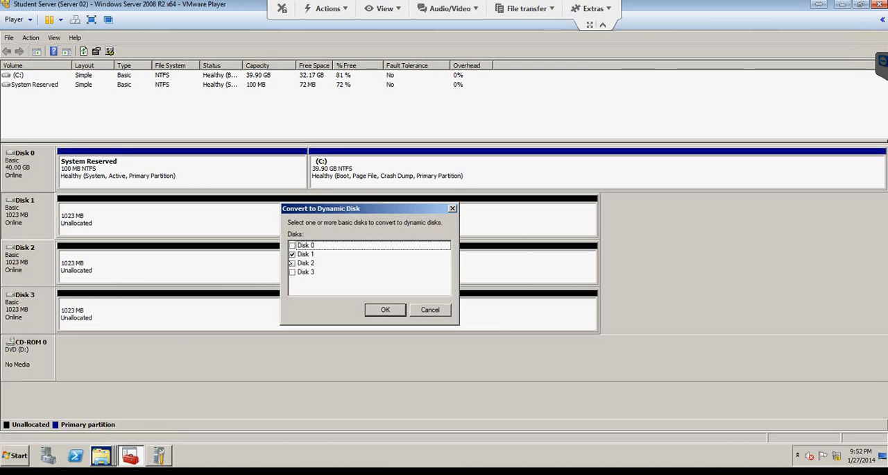
pyautogui.click(292, 263)
pyautogui.click(292, 272)
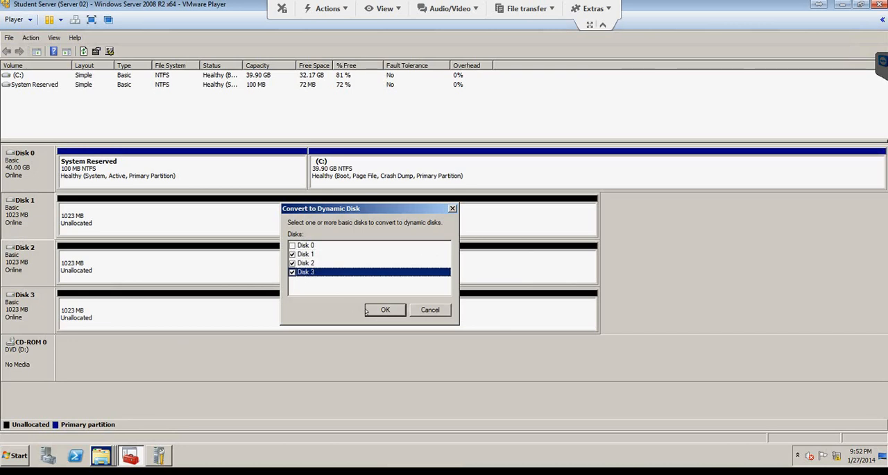
pyautogui.click(368, 311)
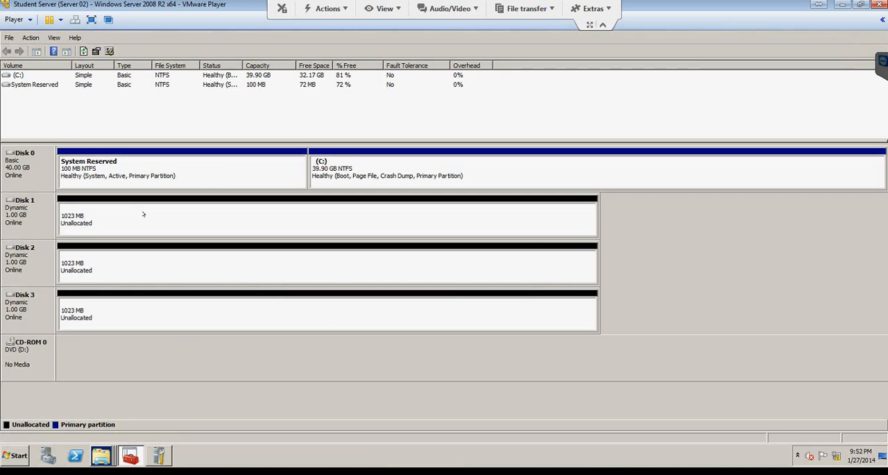
# Step: Start a new simple volume in Disk 1's unallocated space with a size of 100 MB
pyautogui.rightClick(143, 214)
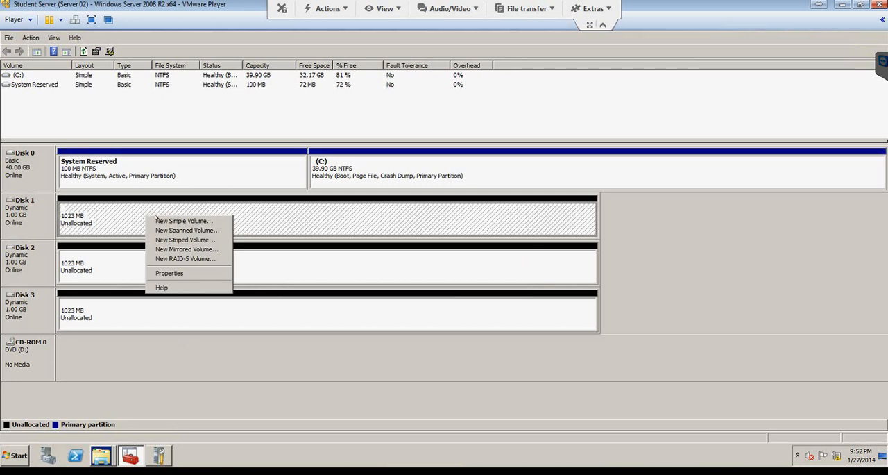
pyautogui.click(163, 222)
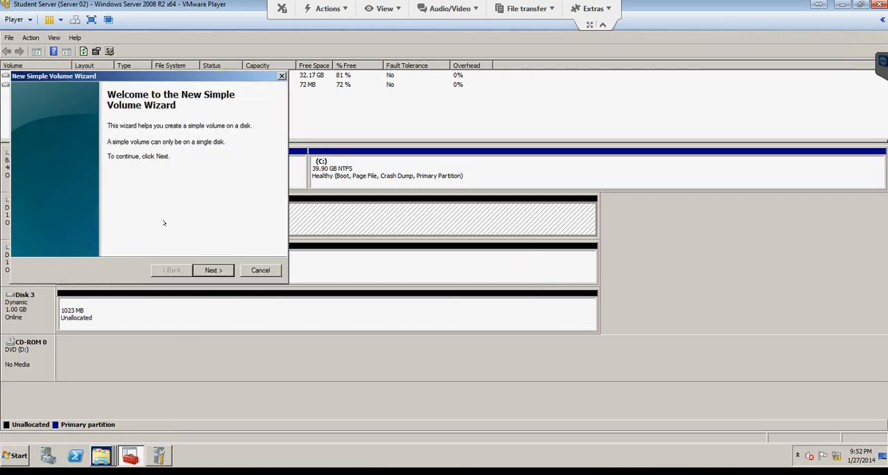
pyautogui.click(212, 270)
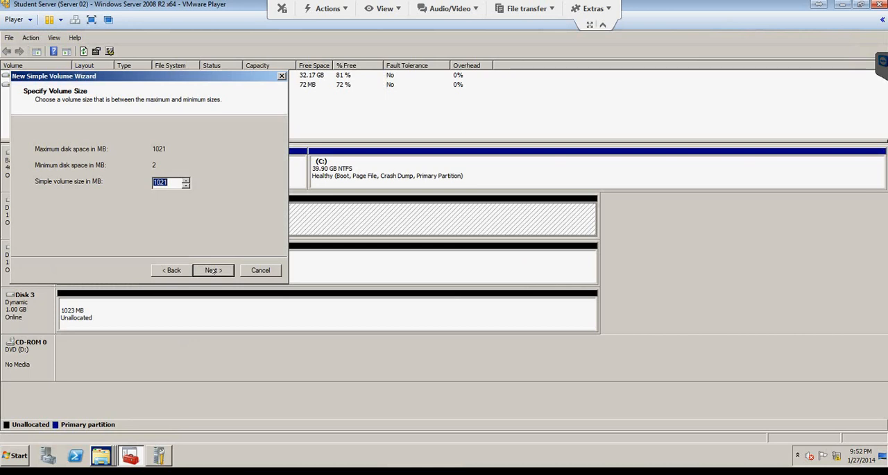
pyautogui.write('100')
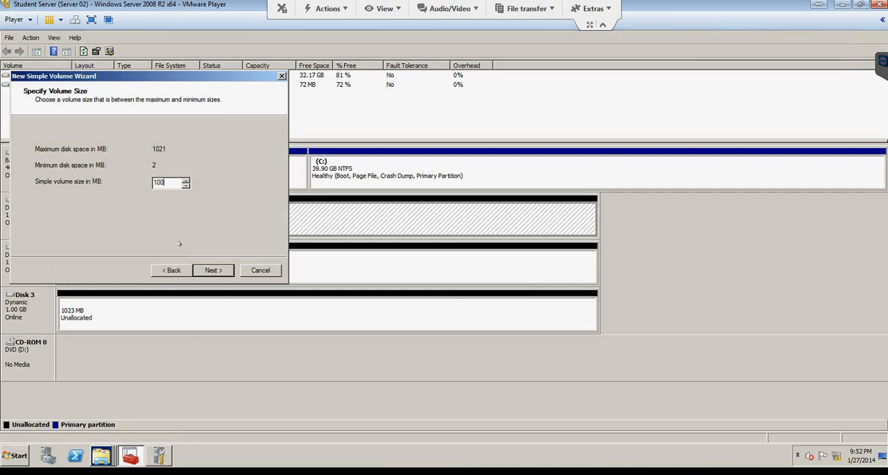
pyautogui.click(214, 270)
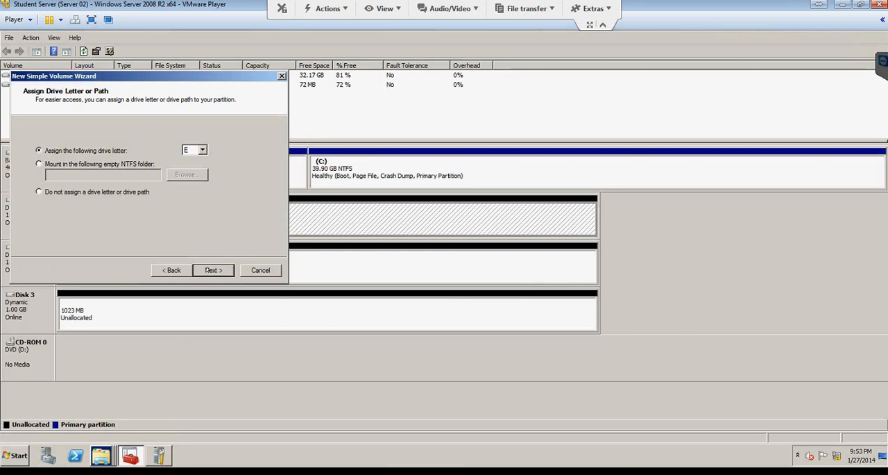
# Step: Create the simple volume with drive letter E, NTFS quick format and the volume label Simple
pyautogui.click(209, 270)
pyautogui.moveTo(179, 204); pyautogui.dragTo(111, 205)
pyautogui.write('Si9')
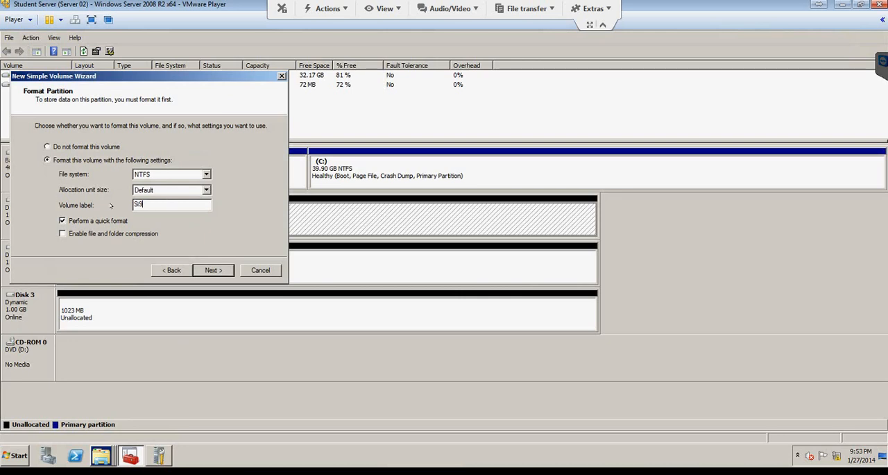
pyautogui.press('BackSpace')
pyautogui.press('BackSpace')
pyautogui.press('BackSpace')
pyautogui.write('Simple')
pyautogui.click(211, 275)
pyautogui.click(207, 269)
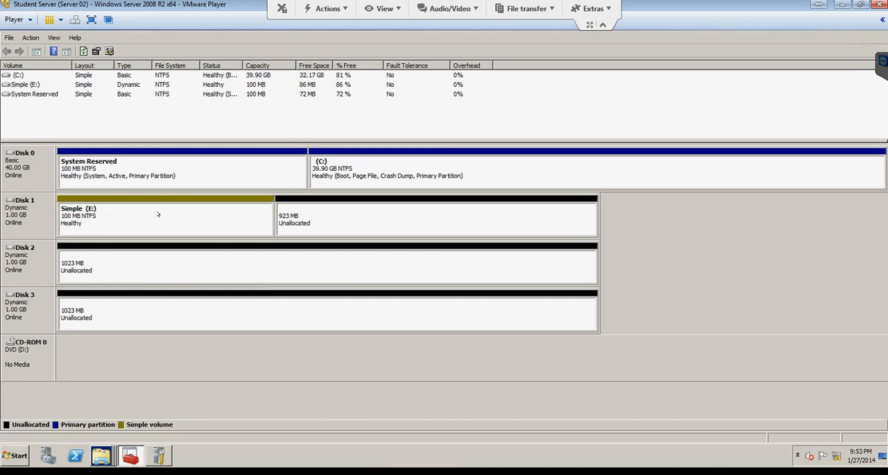
# Step: Extend the Simple (E:) volume by 100 MB using the unallocated space on Disk 1
pyautogui.rightClick(249, 214)
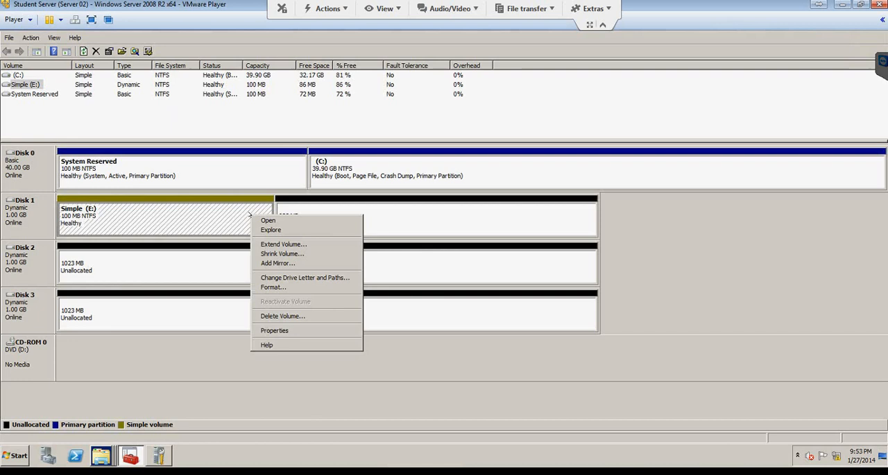
pyautogui.click(277, 245)
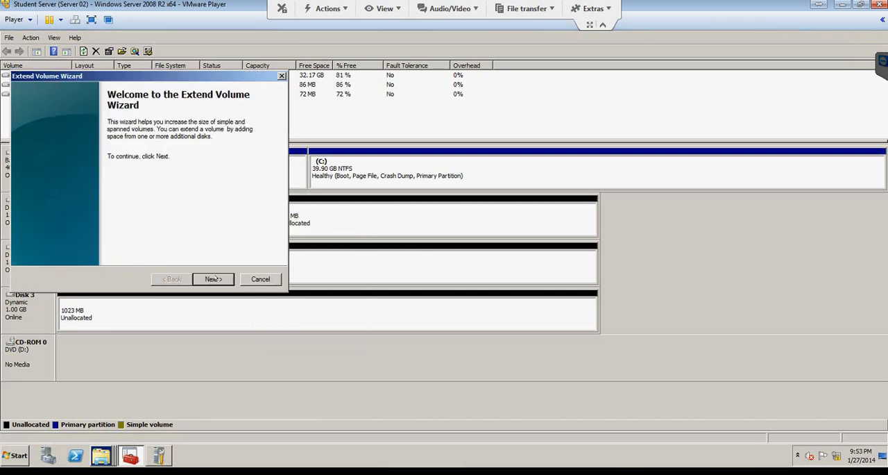
pyautogui.click(213, 279)
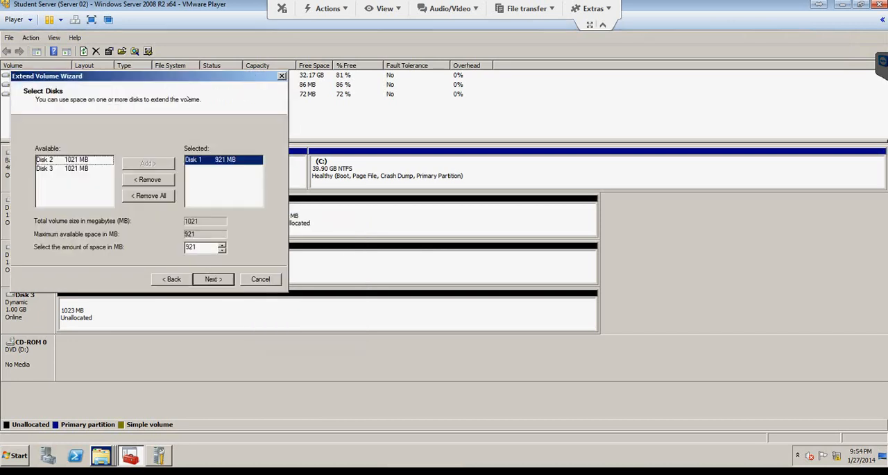
pyautogui.moveTo(188, 71); pyautogui.dragTo(653, 252)
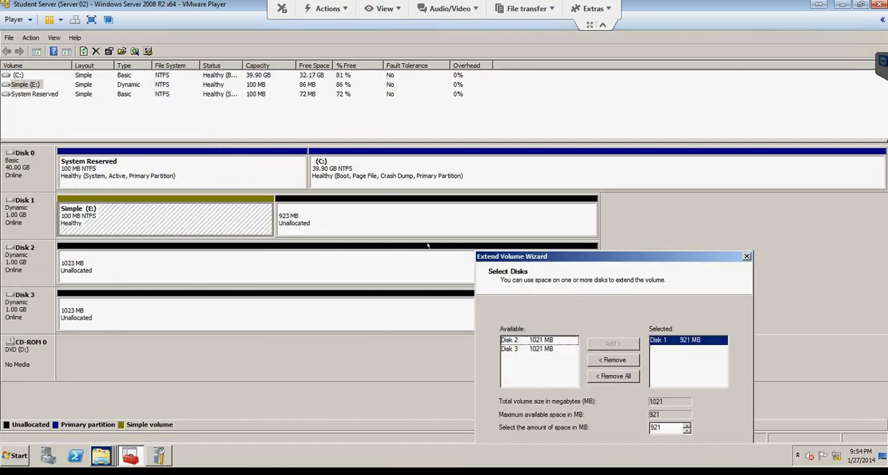
pyautogui.moveTo(590, 256); pyautogui.dragTo(587, 235)
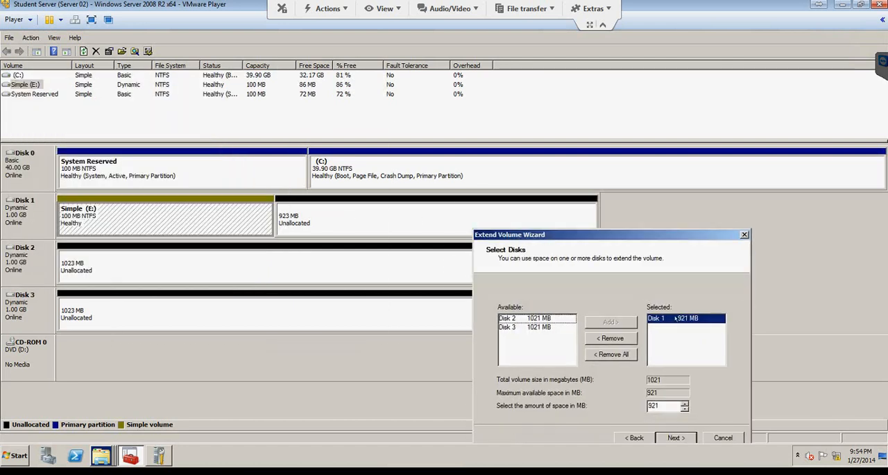
pyautogui.moveTo(667, 405); pyautogui.dragTo(619, 404)
pyautogui.write('100')
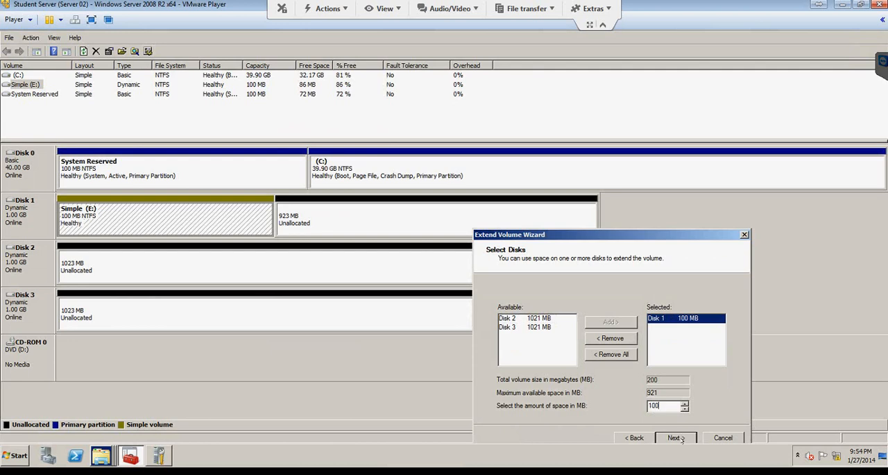
pyautogui.click(676, 437)
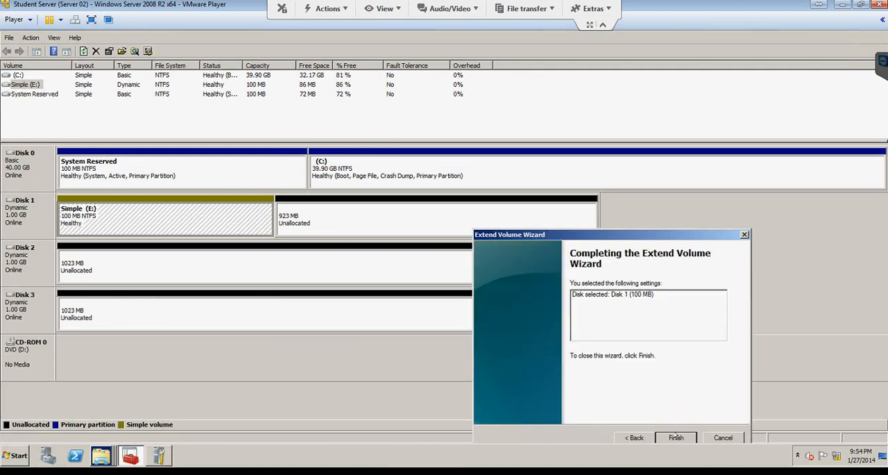
pyautogui.click(676, 437)
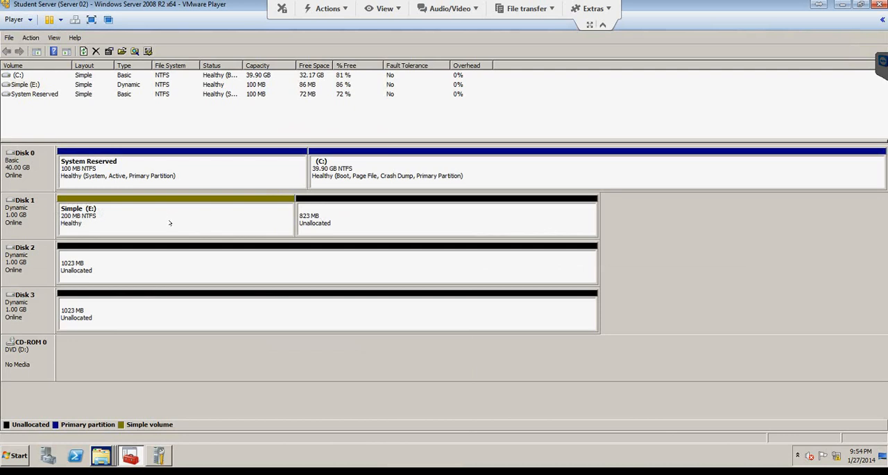
# Step: Start a new spanned volume from Disk 1's unallocated space, using 100 MB of Disk 1
pyautogui.click(344, 219)
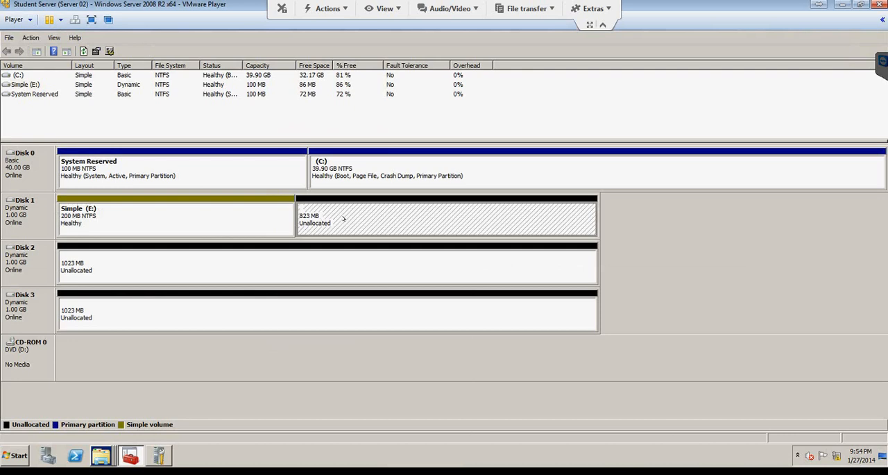
pyautogui.rightClick(344, 218)
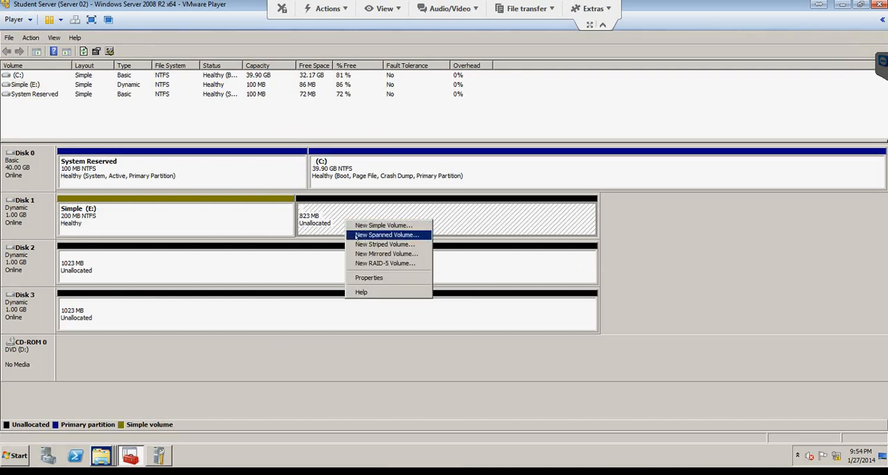
pyautogui.click(378, 235)
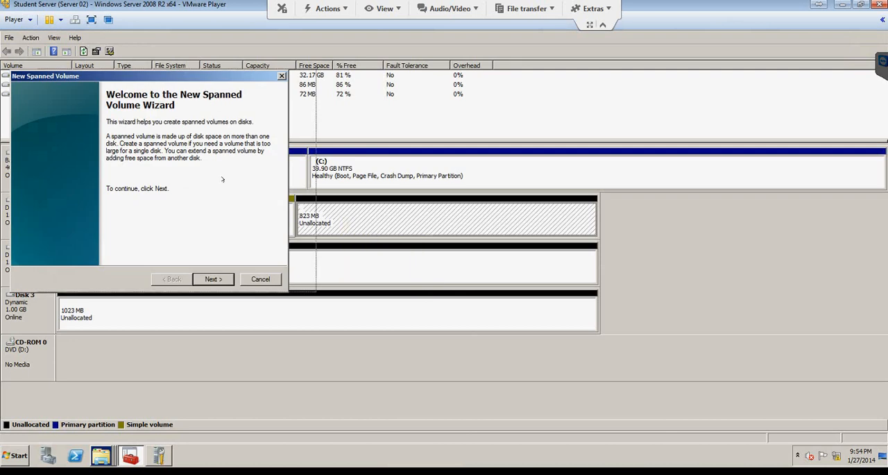
pyautogui.moveTo(153, 76); pyautogui.dragTo(182, 74)
pyautogui.click(243, 278)
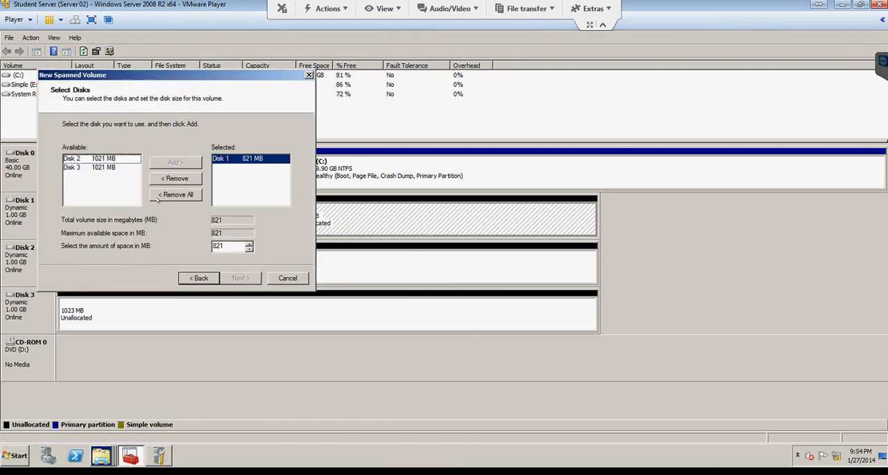
pyautogui.moveTo(192, 75); pyautogui.dragTo(647, 168)
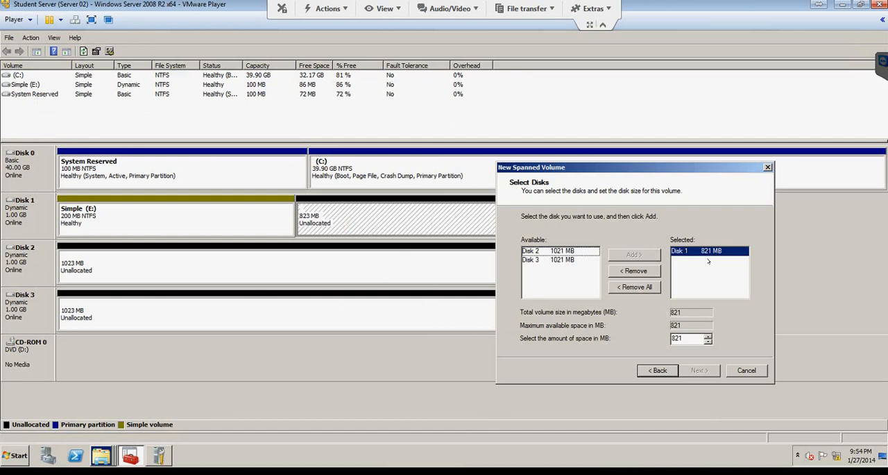
pyautogui.doubleClick(696, 336)
pyautogui.write('1')
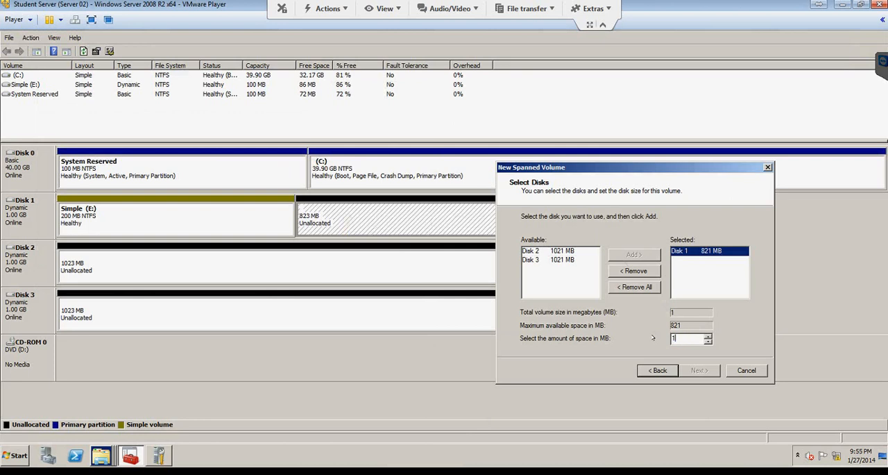
pyautogui.write('00')
# Step: Add Disk 2 to the spanned volume and set its share to 100 MB
pyautogui.click(532, 251)
pyautogui.click(633, 255)
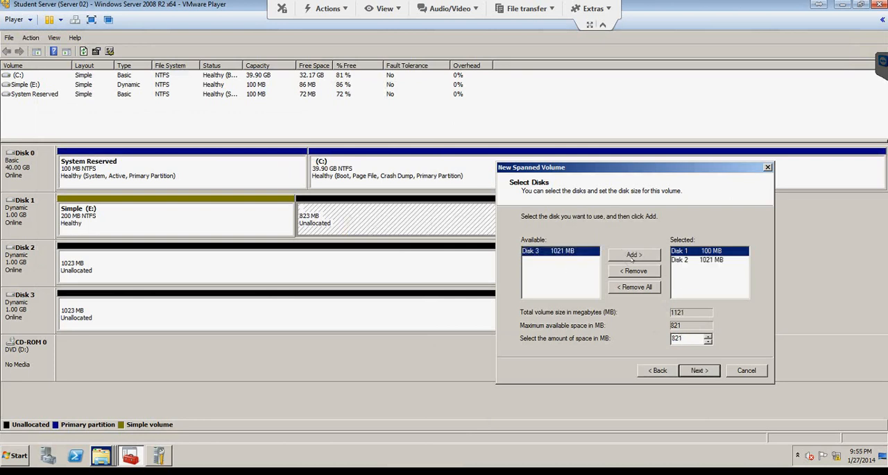
pyautogui.doubleClick(683, 339)
pyautogui.write('100')
pyautogui.click(686, 259)
pyautogui.moveTo(687, 338); pyautogui.dragTo(631, 337)
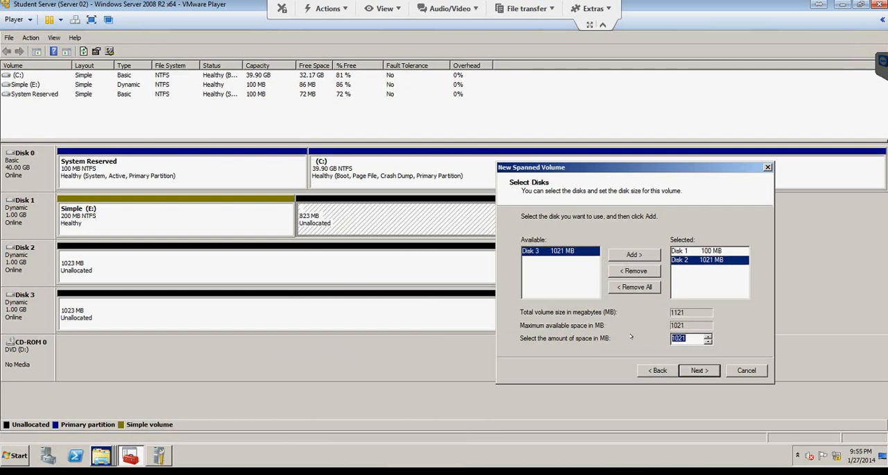
pyautogui.write('100')
# Step: Add Disk 3 to the spanned volume with 100 MB of space and accept the disk selection
pyautogui.click(557, 252)
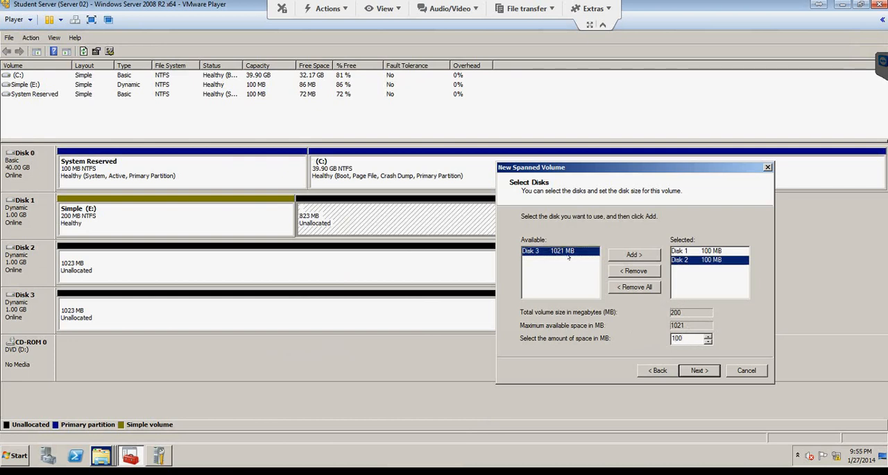
pyautogui.click(612, 256)
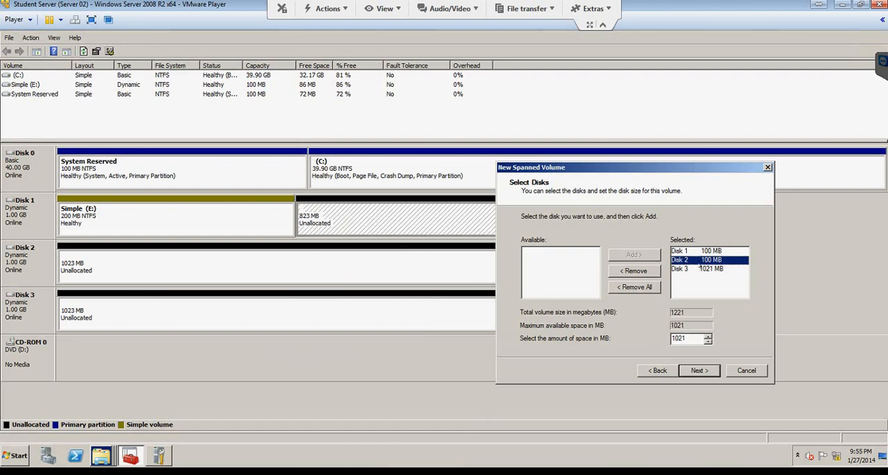
pyautogui.click(698, 269)
pyautogui.click(684, 338)
pyautogui.moveTo(640, 335); pyautogui.dragTo(629, 334)
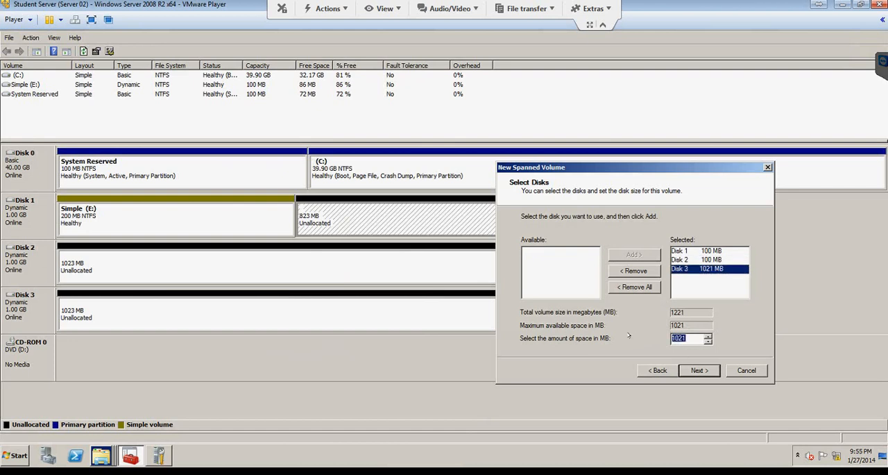
pyautogui.write('100')
pyautogui.click(692, 370)
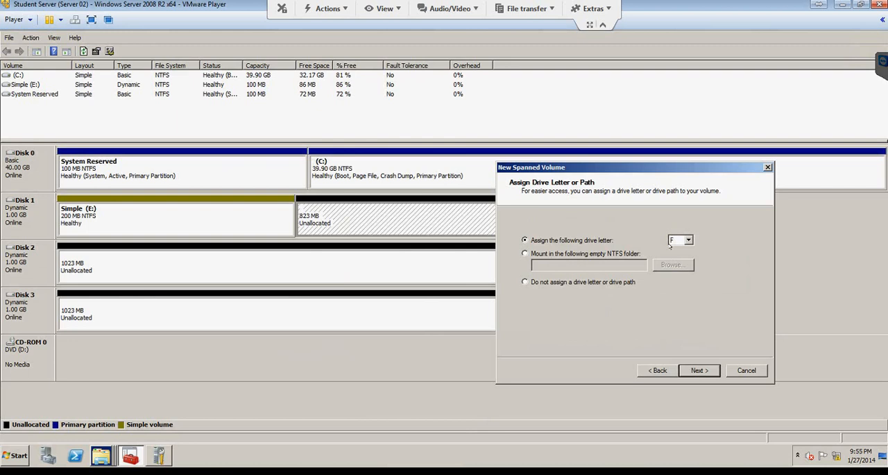
# Step: Create the spanned volume with drive letter F, NTFS quick format and the volume label Spanned
pyautogui.click(696, 370)
pyautogui.moveTo(671, 298); pyautogui.dragTo(583, 291)
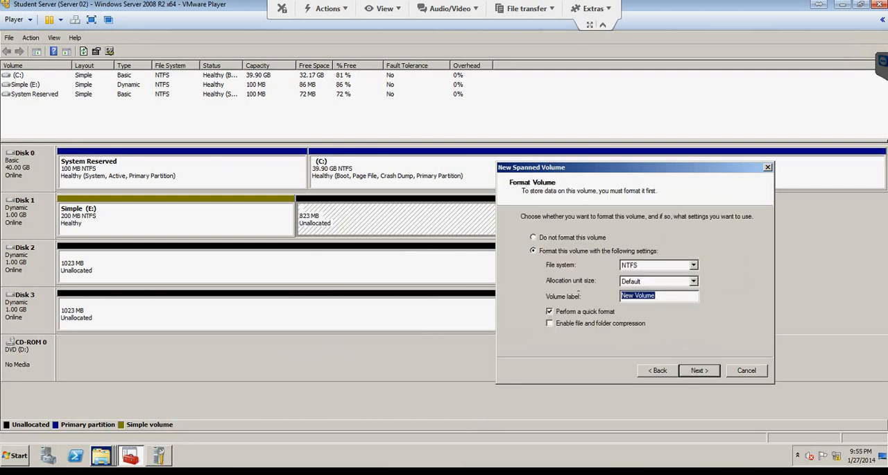
pyautogui.write('Spanned')
pyautogui.click(700, 370)
pyautogui.click(702, 370)
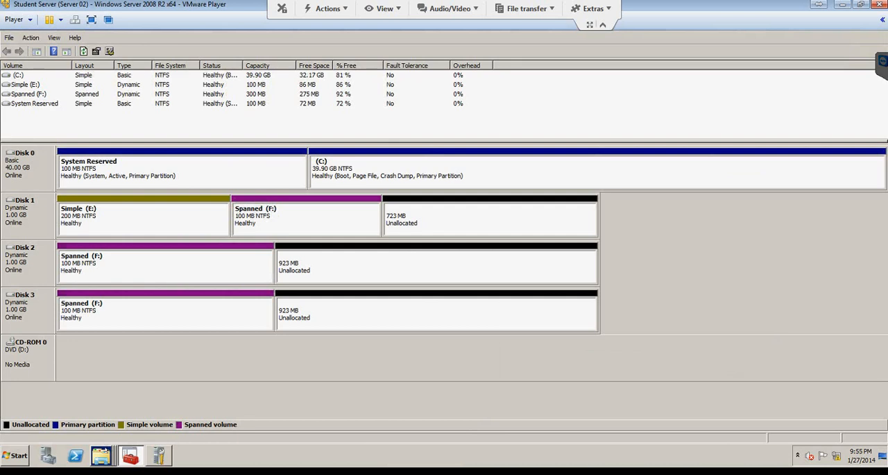
# Step: Switch to Windows Explorer and view the Computer drives to check the capacities of the Simple and Spanned volumes
pyautogui.rightClick(101, 455)
pyautogui.click(96, 402)
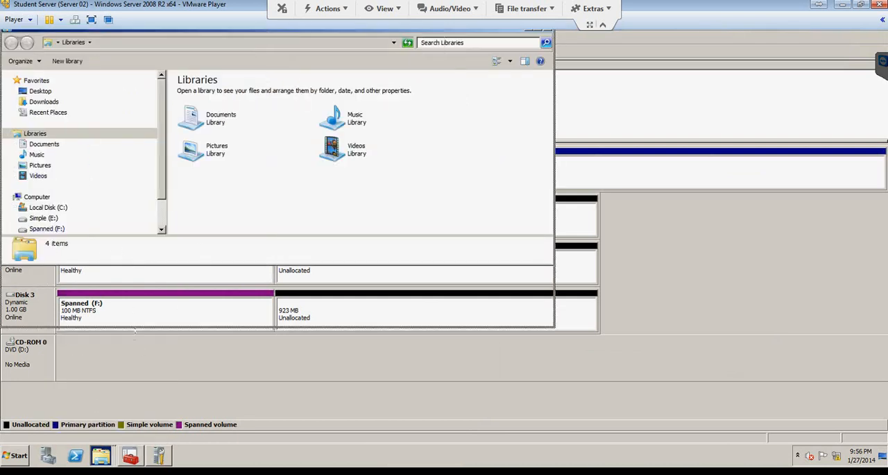
pyautogui.moveTo(136, 262); pyautogui.dragTo(136, 340)
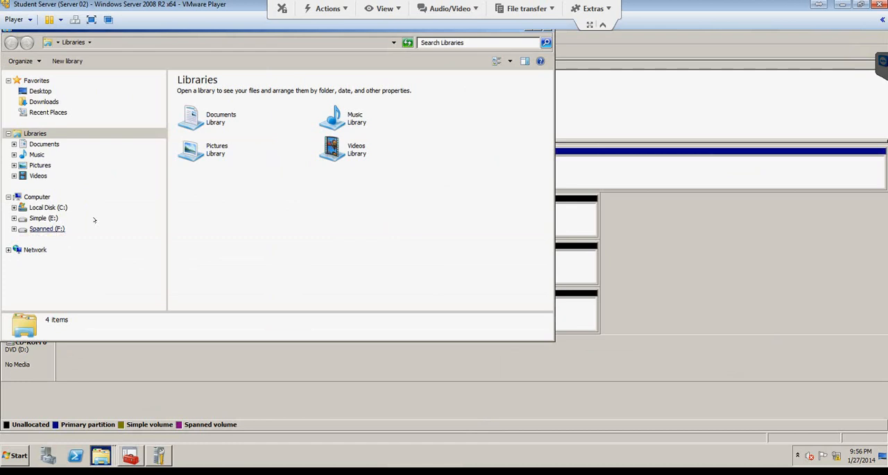
pyautogui.click(38, 198)
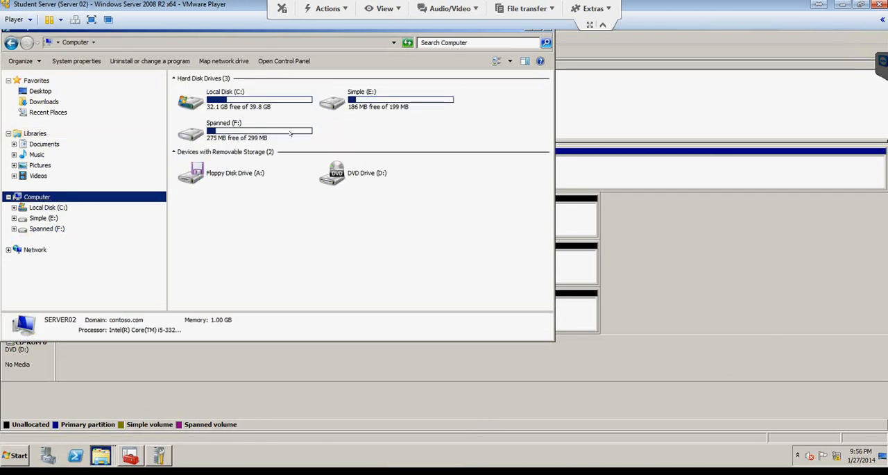
# Step: Extend the Spanned (F:) volume with 150 MB of additional space from Disk 2
pyautogui.moveTo(245, 31); pyautogui.dragTo(381, 66)
pyautogui.moveTo(309, 68); pyautogui.dragTo(478, 83)
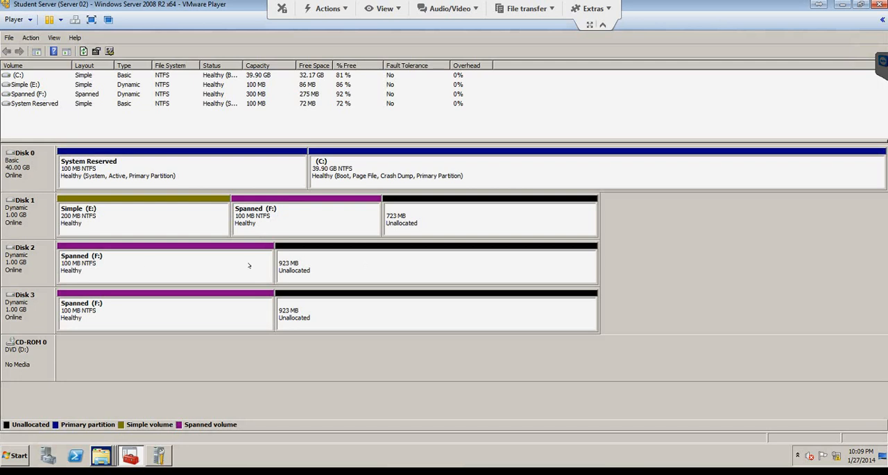
pyautogui.rightClick(146, 265)
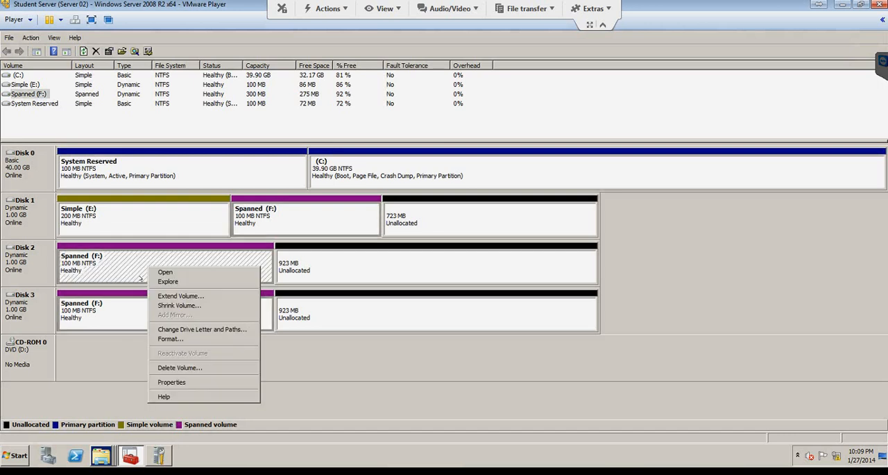
pyautogui.click(165, 296)
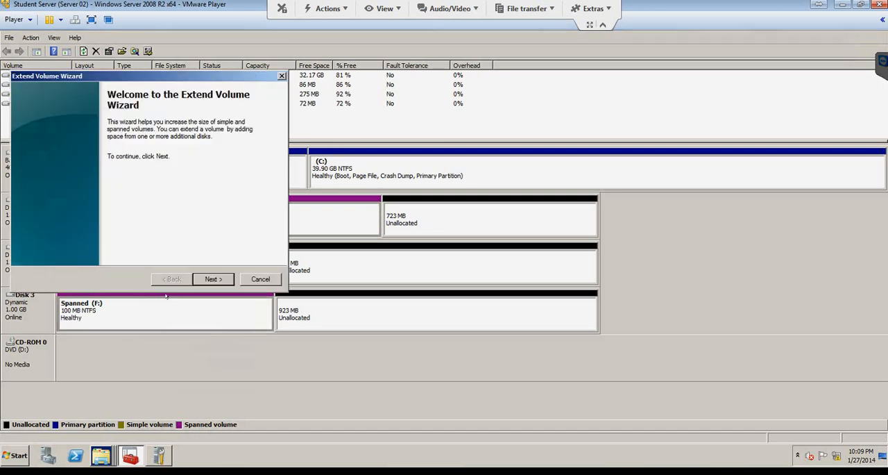
pyautogui.click(214, 278)
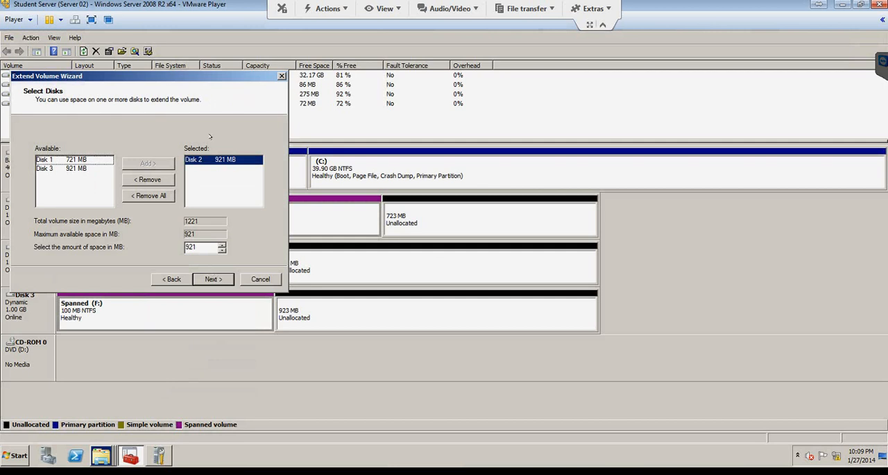
pyautogui.moveTo(299, 87); pyautogui.dragTo(543, 102)
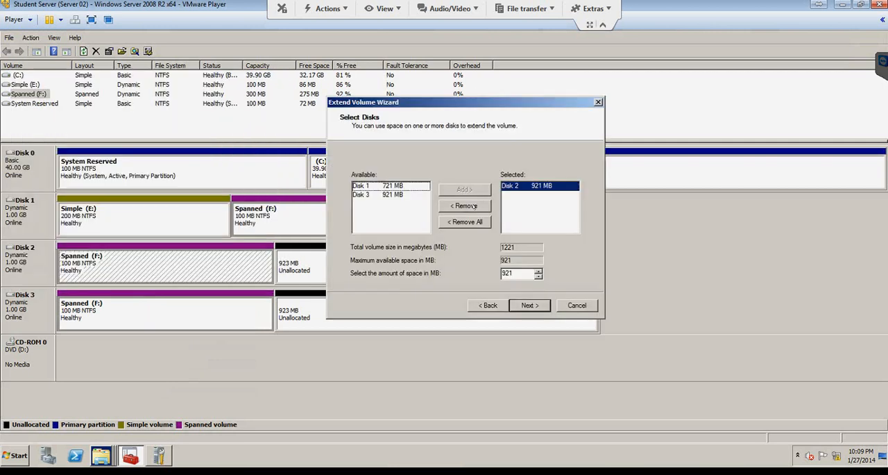
pyautogui.moveTo(514, 272); pyautogui.dragTo(481, 272)
pyautogui.write('150')
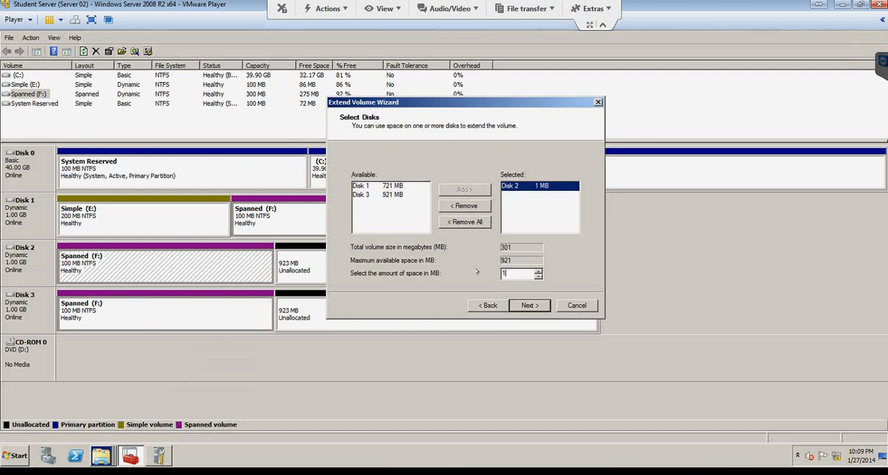
pyautogui.click(537, 305)
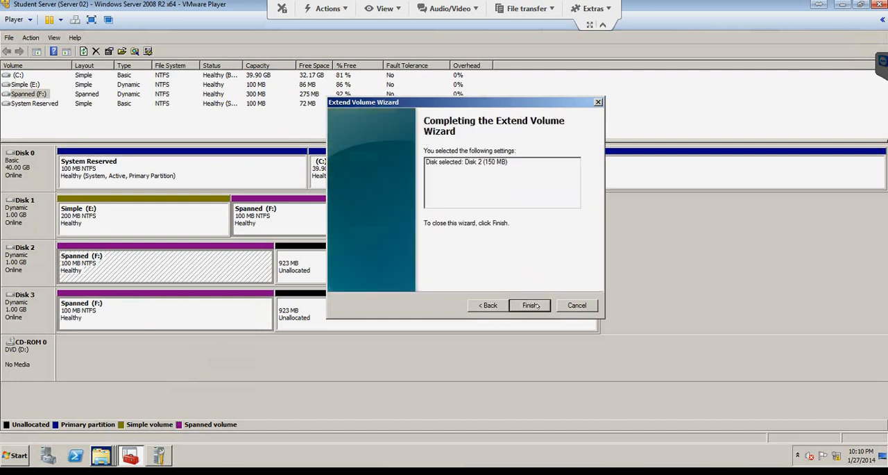
pyautogui.click(531, 306)
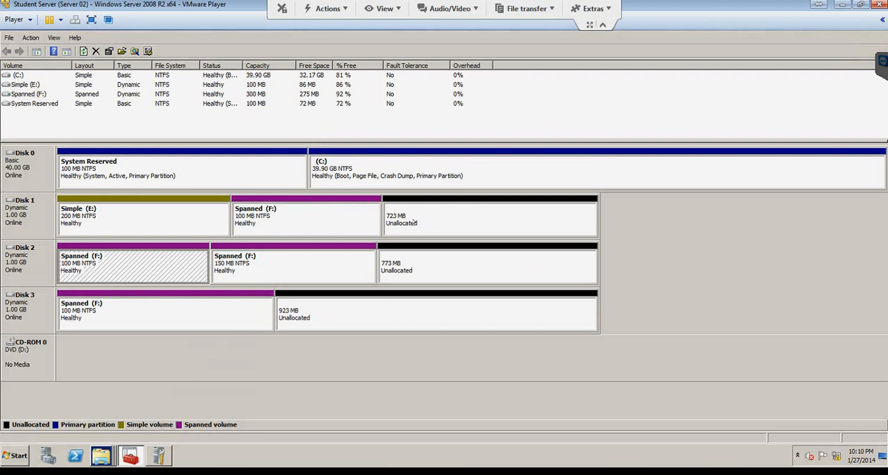
# Step: Start a striped volume in Disk 1's unallocated space, add Disk 2, and allot 150 MB on each disk
pyautogui.rightClick(415, 220)
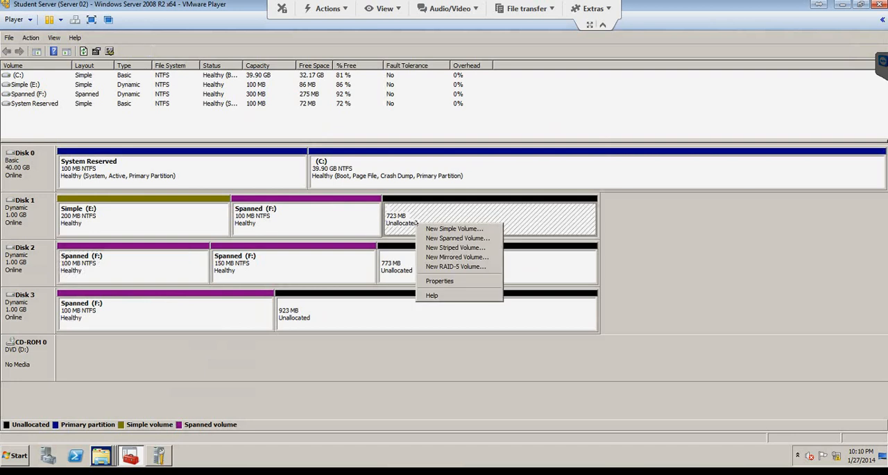
pyautogui.click(427, 248)
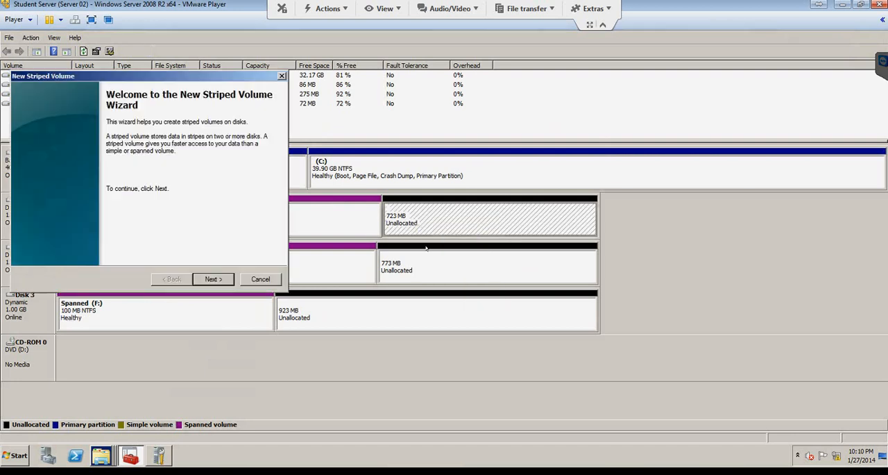
pyautogui.click(227, 276)
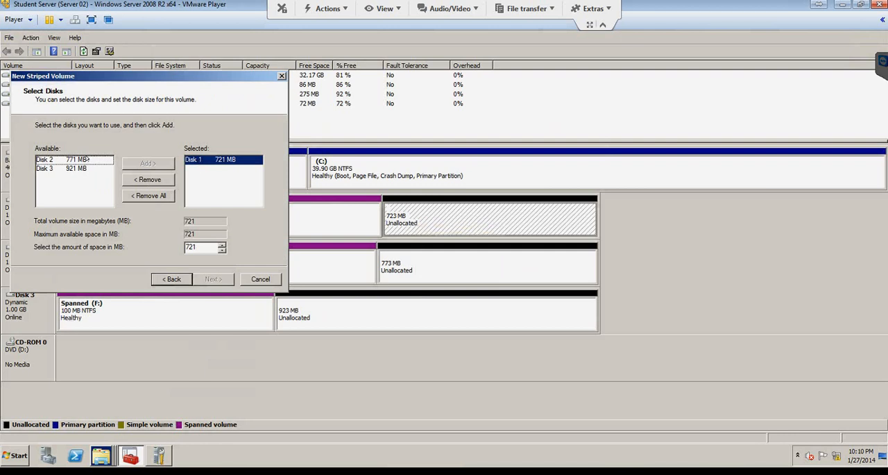
pyautogui.click(90, 159)
pyautogui.click(148, 162)
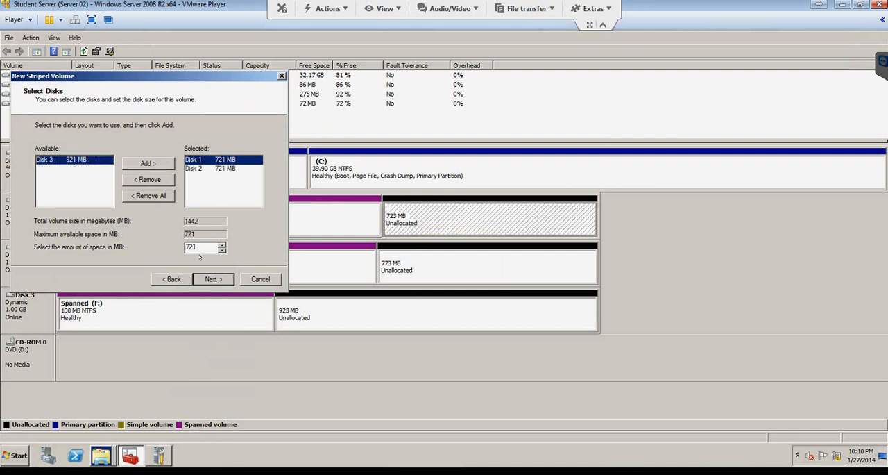
pyautogui.moveTo(201, 247); pyautogui.dragTo(137, 246)
pyautogui.write('150')
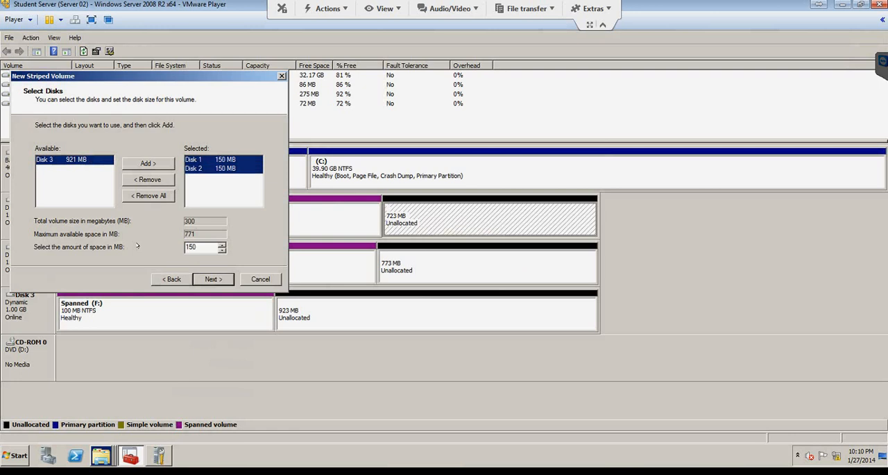
pyautogui.moveTo(147, 76); pyautogui.dragTo(674, 172)
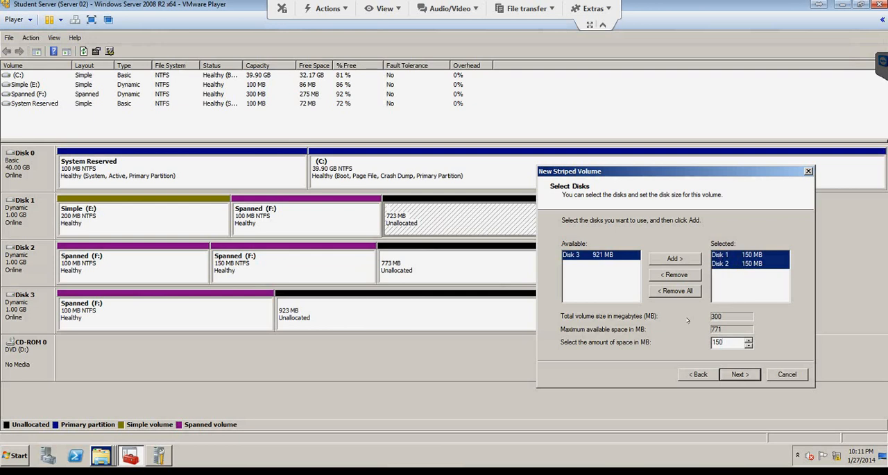
pyautogui.click(739, 375)
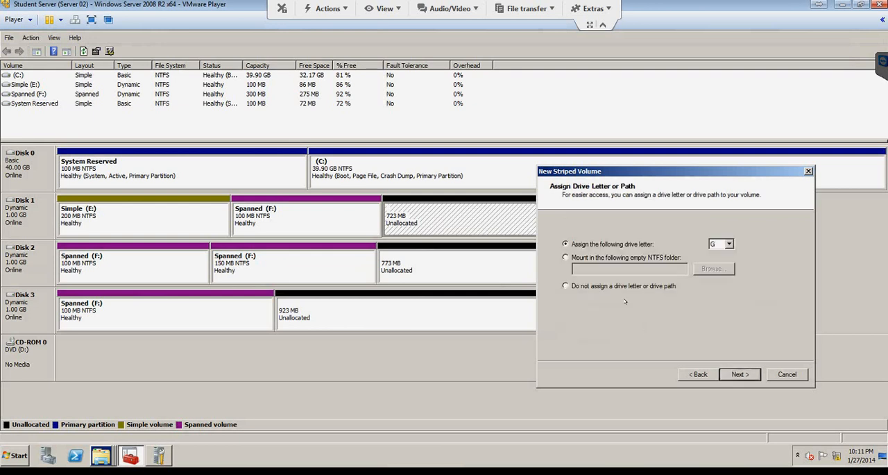
# Step: Create the striped volume with drive letter G, NTFS quick format and the volume label Striped
pyautogui.click(744, 374)
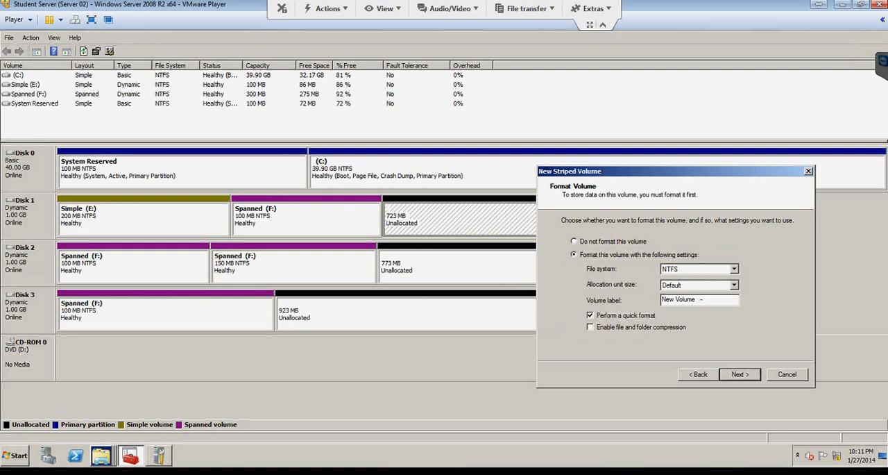
pyautogui.moveTo(701, 299); pyautogui.dragTo(622, 300)
pyautogui.write('Striped')
pyautogui.click(737, 374)
pyautogui.click(735, 374)
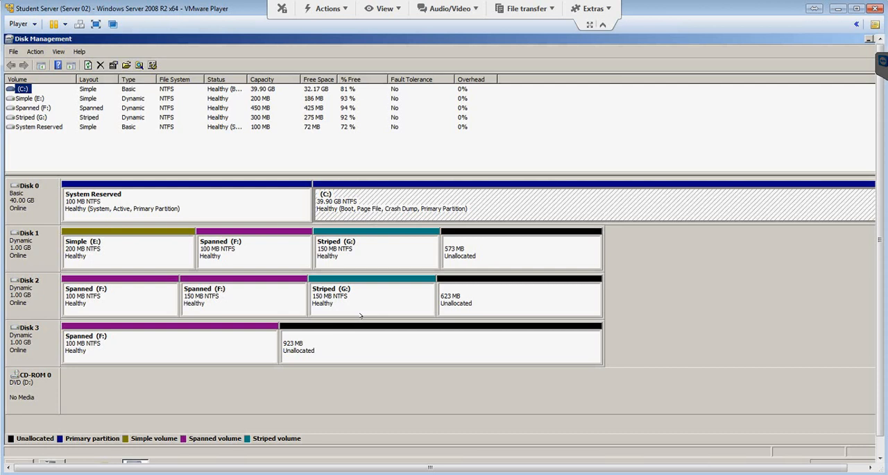
# Step: Start a mirrored volume in Disk 1's unallocated space, add Disk 3, and set the amount of space to 150 MB
pyautogui.rightClick(506, 253)
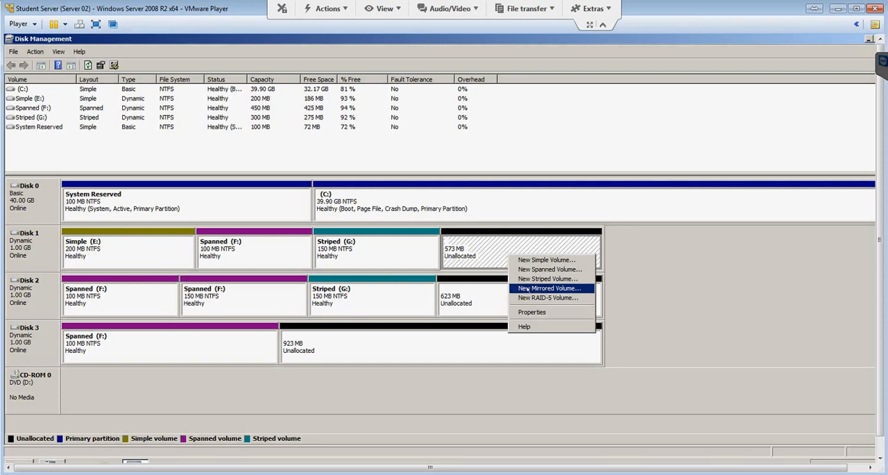
pyautogui.click(528, 288)
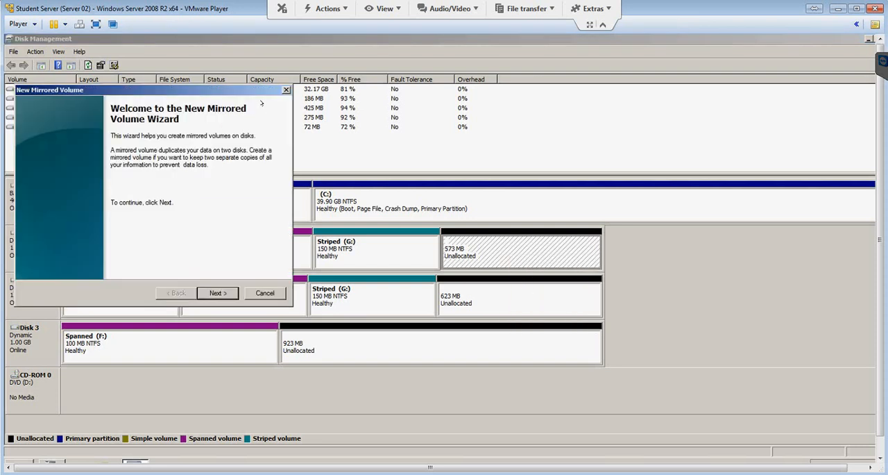
pyautogui.click(218, 292)
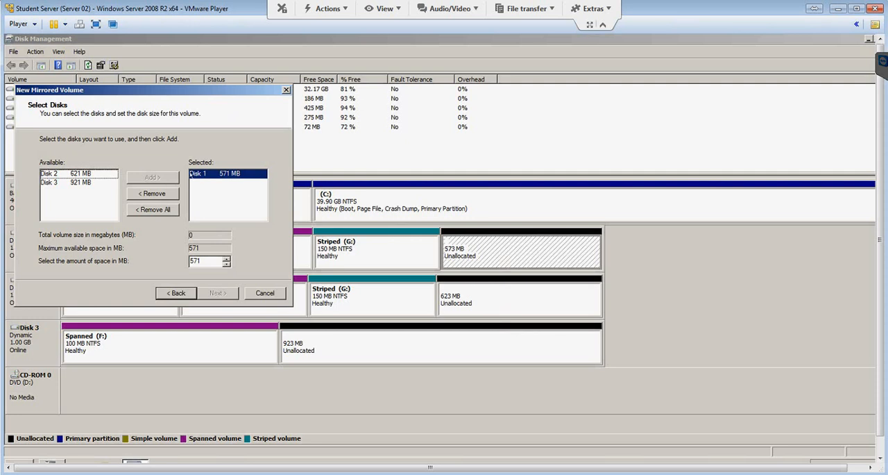
pyautogui.click(54, 182)
pyautogui.click(152, 177)
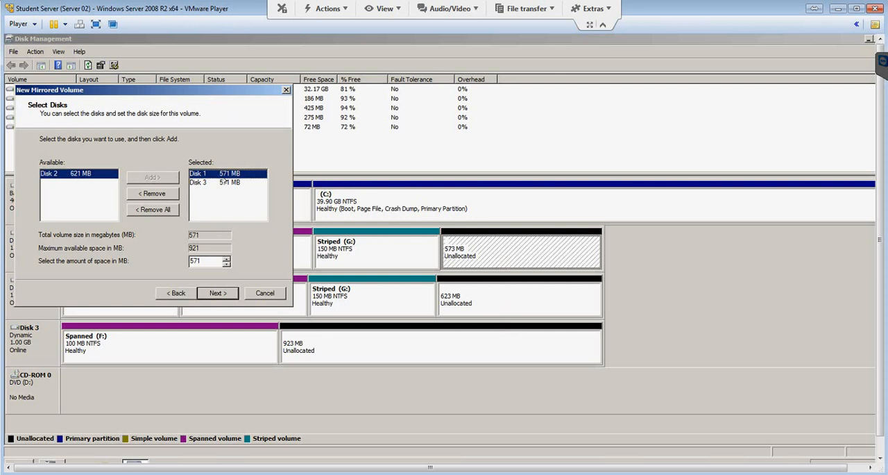
pyautogui.doubleClick(203, 261)
pyautogui.write('150')
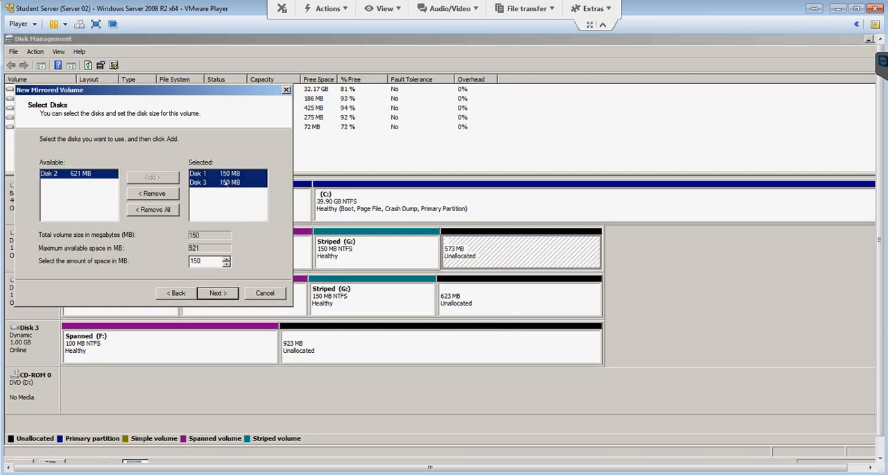
pyautogui.click(206, 258)
pyautogui.click(212, 292)
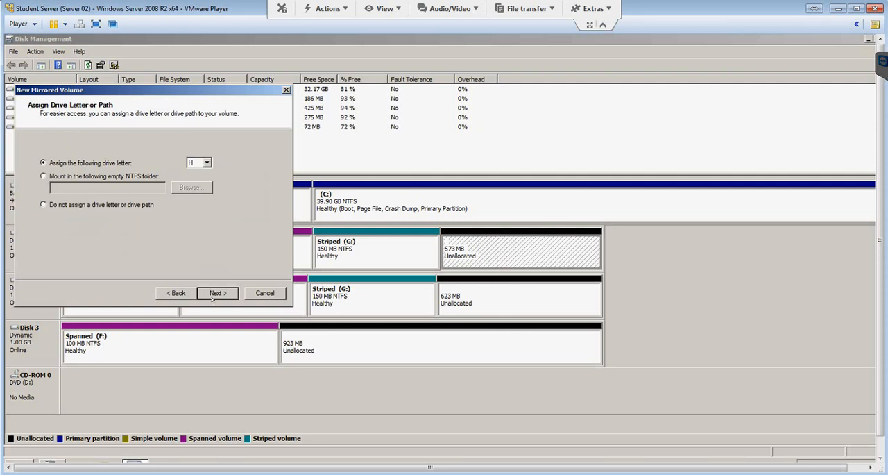
# Step: Create the mirrored volume with drive letter H, NTFS quick format and the volume label Mirrored
pyautogui.click(215, 294)
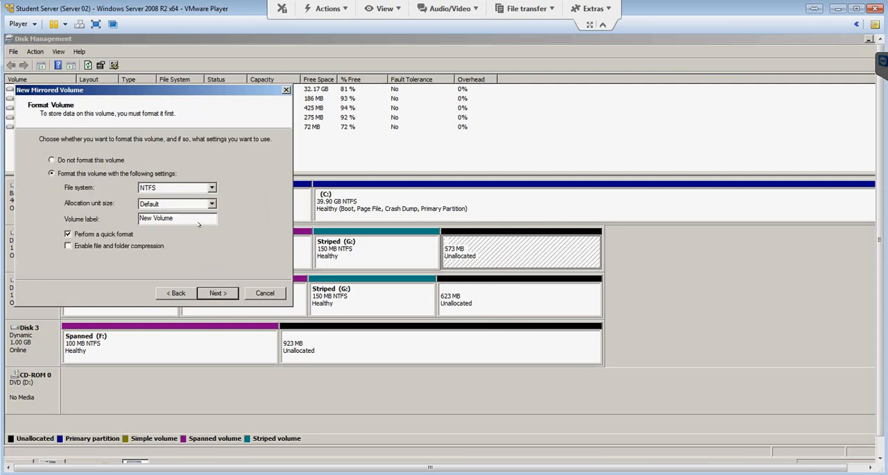
pyautogui.moveTo(187, 217); pyautogui.dragTo(102, 218)
pyautogui.write('Mirrored')
pyautogui.click(206, 292)
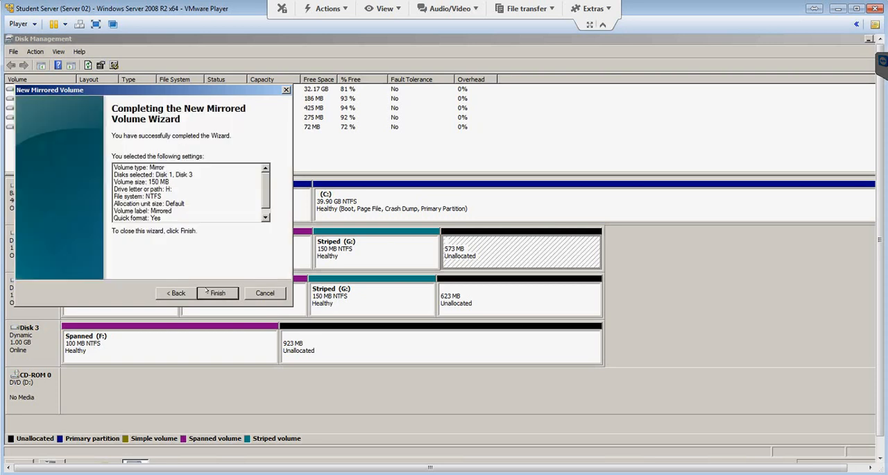
pyautogui.click(207, 292)
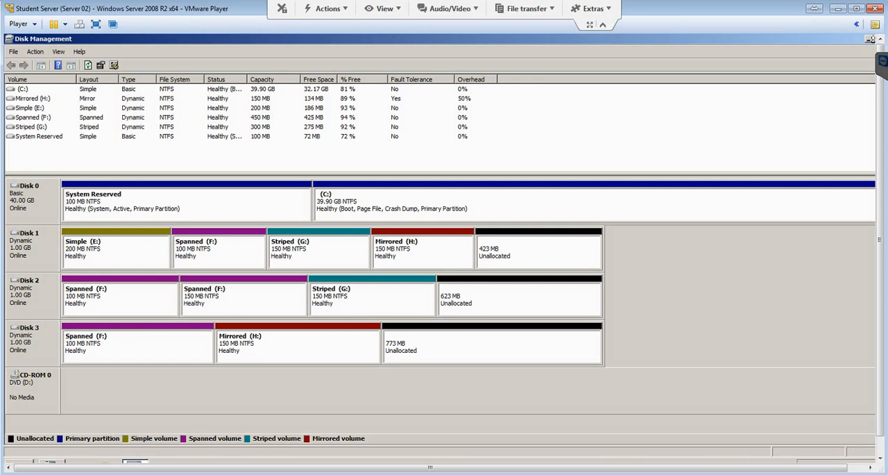
# Step: Switch to Windows Explorer, check the capacities of the spanned, striped and mirrored drives under Computer, and minimize the window
pyautogui.moveTo(878, 82); pyautogui.dragTo(882, 192)
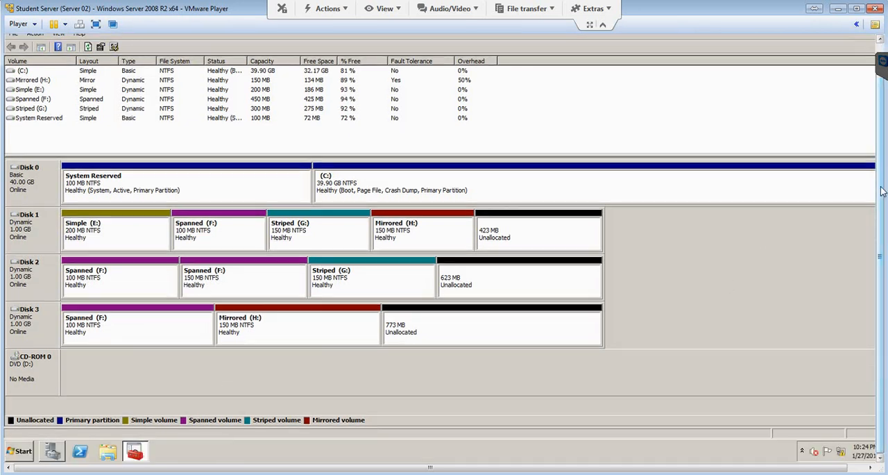
pyautogui.click(103, 451)
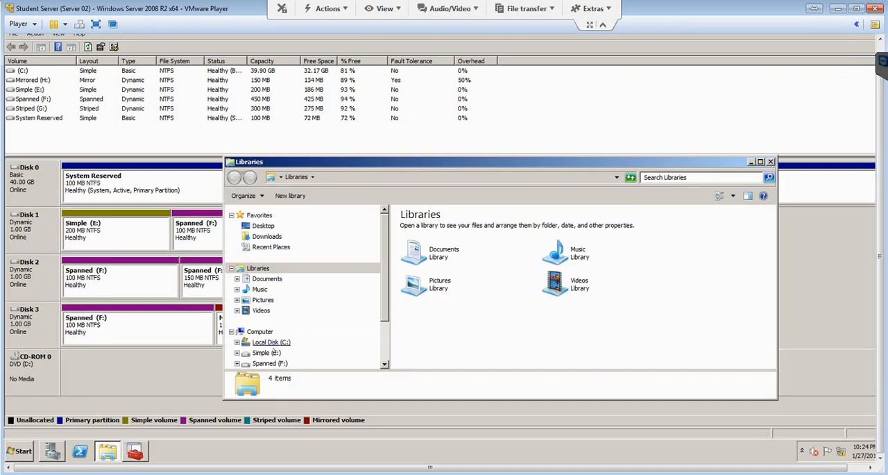
pyautogui.click(260, 331)
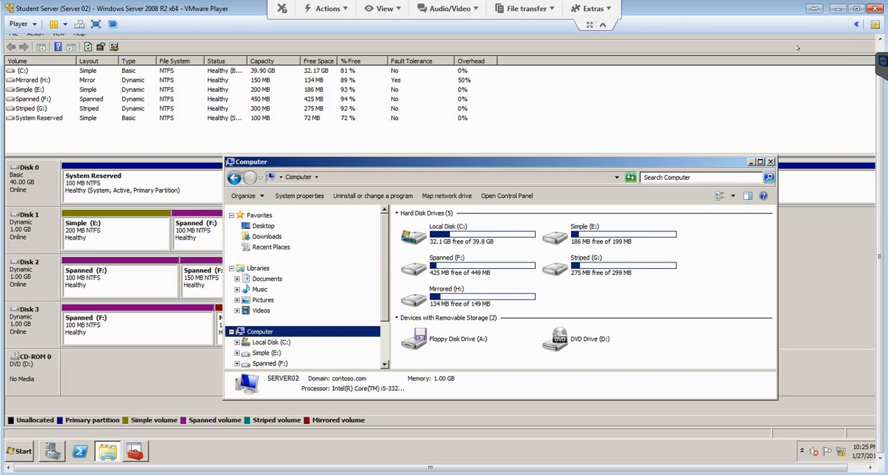
pyautogui.click(750, 162)
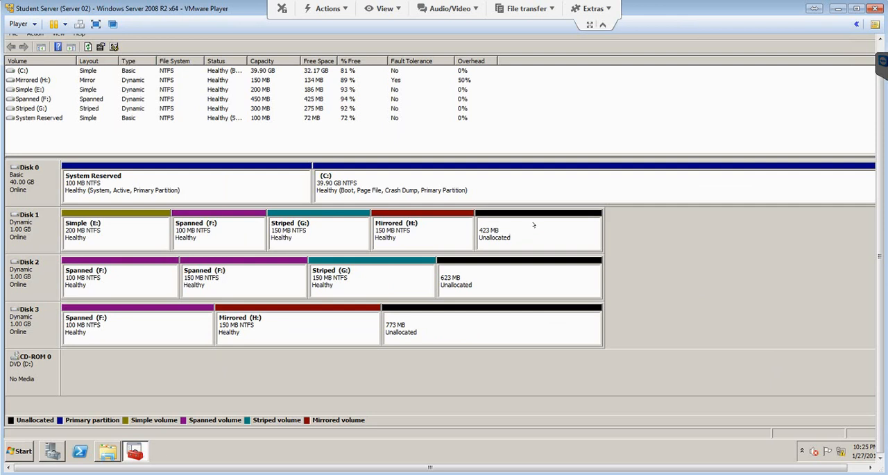
# Step: Start a RAID-5 volume in Disk 1's unallocated space, add Disks 2 and 3, and allot 200 MB on each disk
pyautogui.rightClick(533, 228)
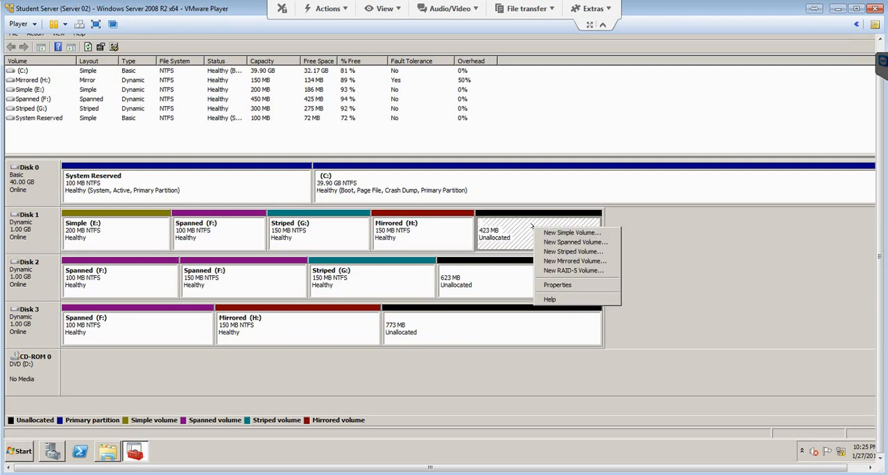
pyautogui.click(553, 271)
pyautogui.click(217, 274)
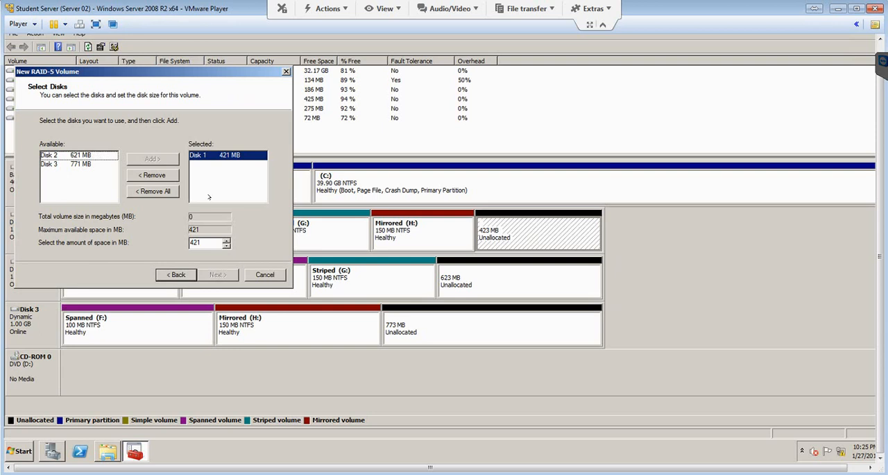
pyautogui.doubleClick(67, 155)
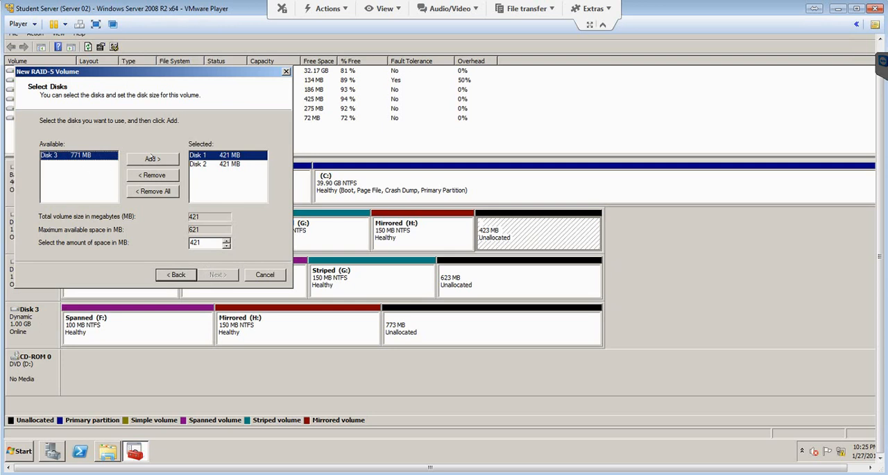
pyautogui.click(152, 158)
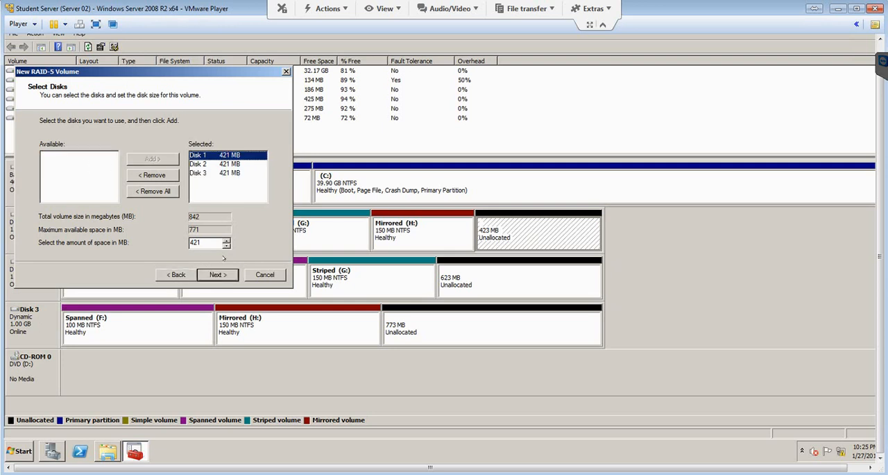
pyautogui.moveTo(204, 244); pyautogui.dragTo(121, 243)
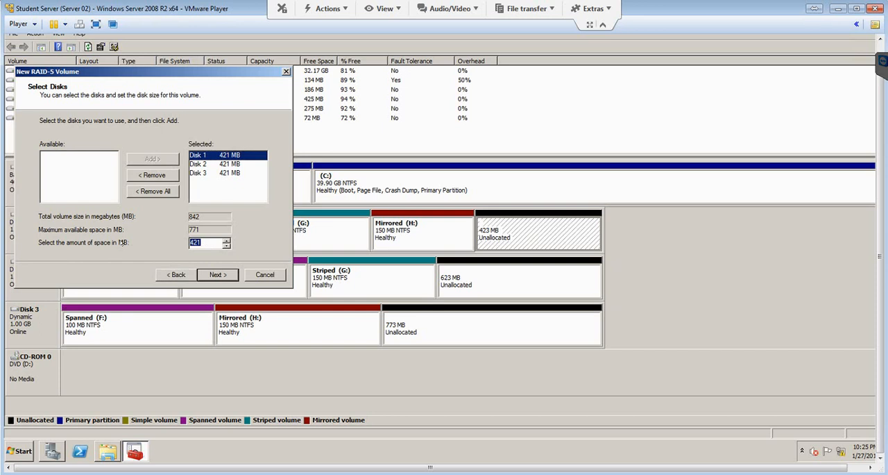
pyautogui.write('200')
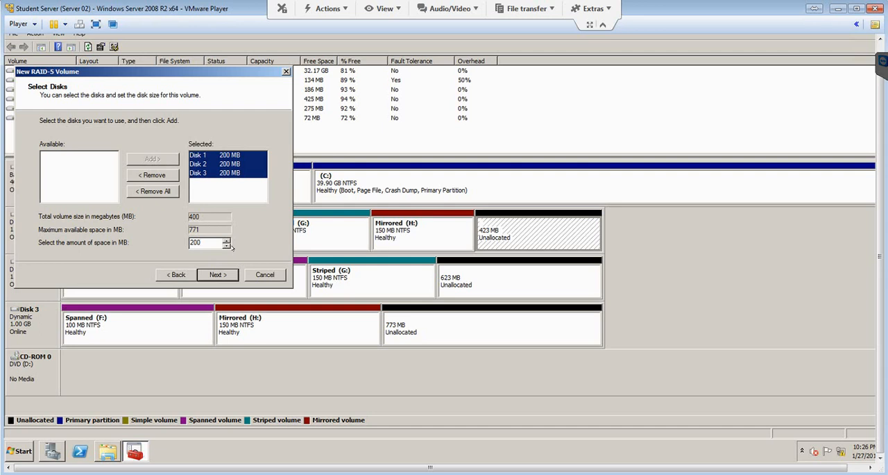
pyautogui.click(219, 275)
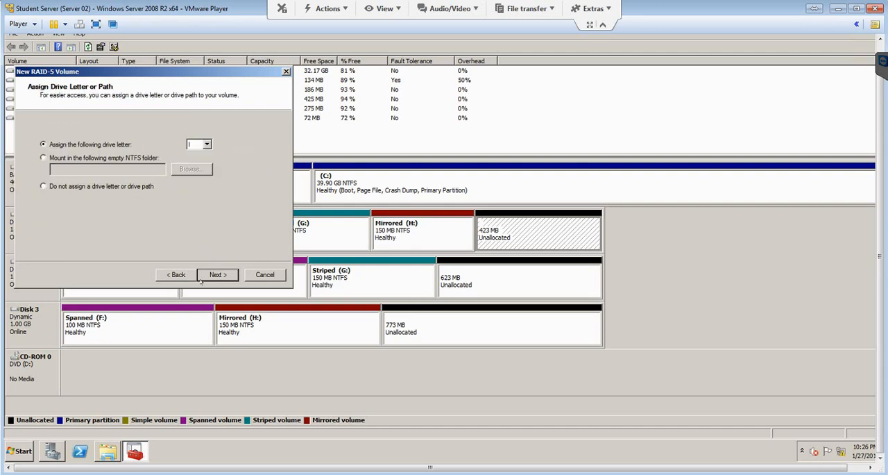
# Step: Create the RAID-5 volume with drive letter I, NTFS quick format and the volume label RAID-5
pyautogui.click(209, 274)
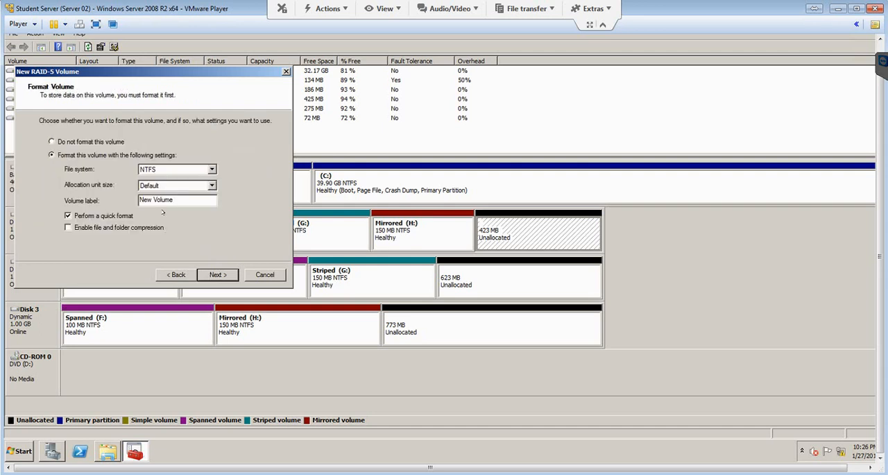
pyautogui.moveTo(173, 200); pyautogui.dragTo(77, 201)
pyautogui.write('RAID-5')
pyautogui.click(217, 275)
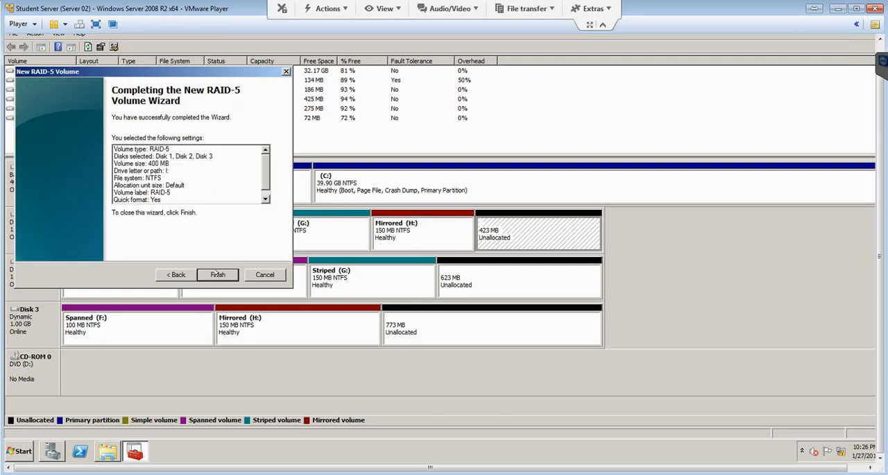
pyautogui.click(219, 274)
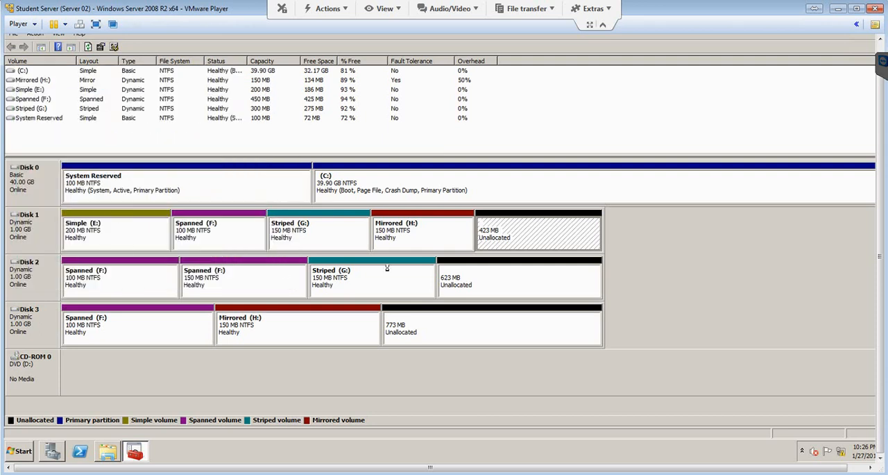